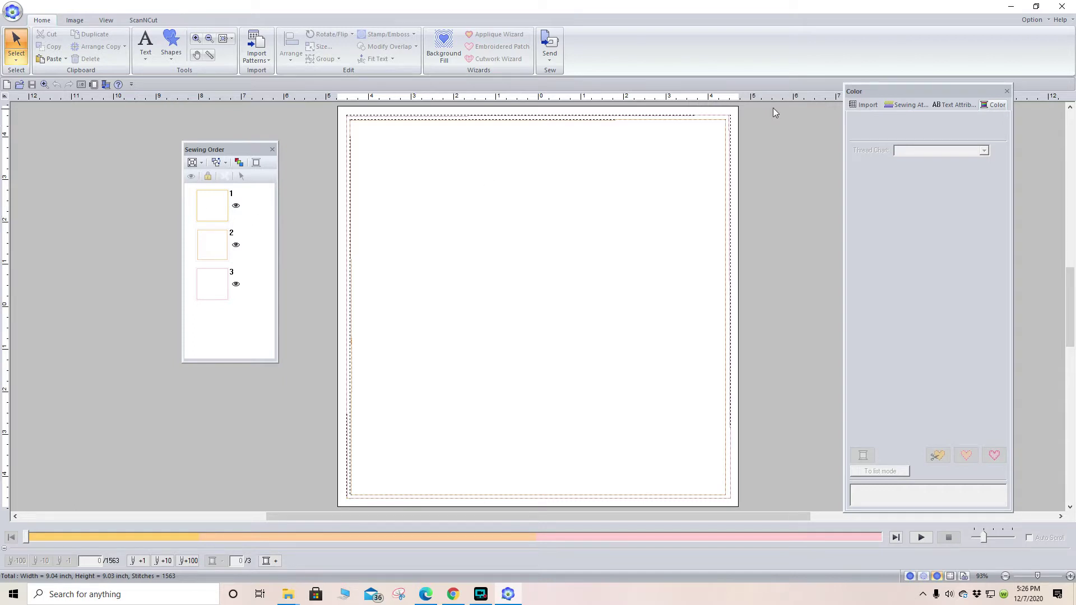
Set the import source folder to PORCELAIN BLOCKS A inside the PORCELAIN BLOCKS collection
{"action": "left_click", "coordinate": [862, 108]}
{"action": "left_click", "coordinate": [998, 145]}
{"action": "left_click_drag", "start_coordinate": [1004, 260], "coordinate": [1005, 273]}
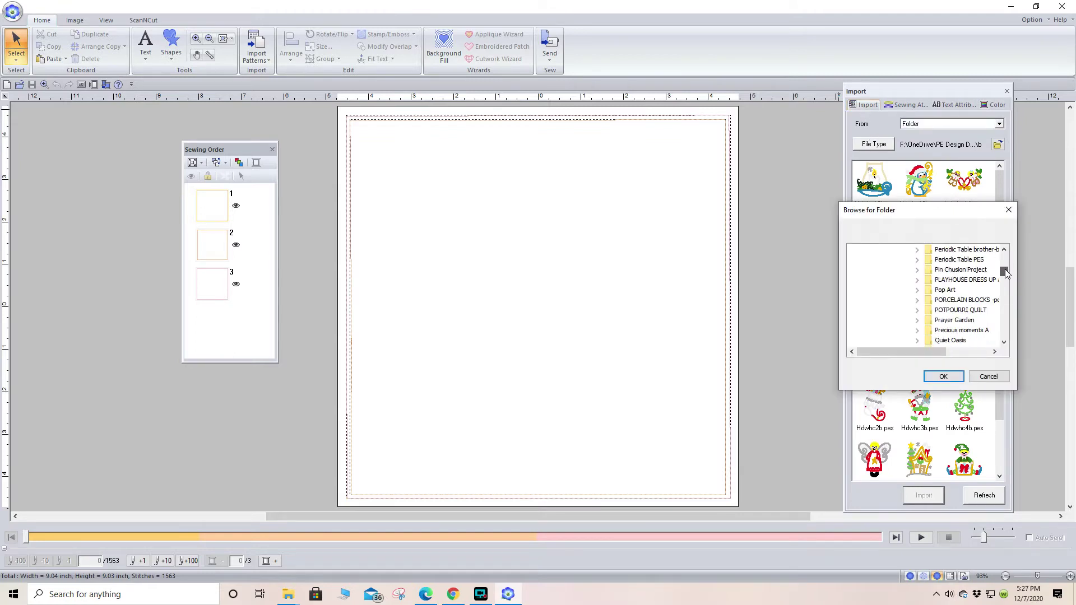
{"action": "left_click", "coordinate": [975, 301]}
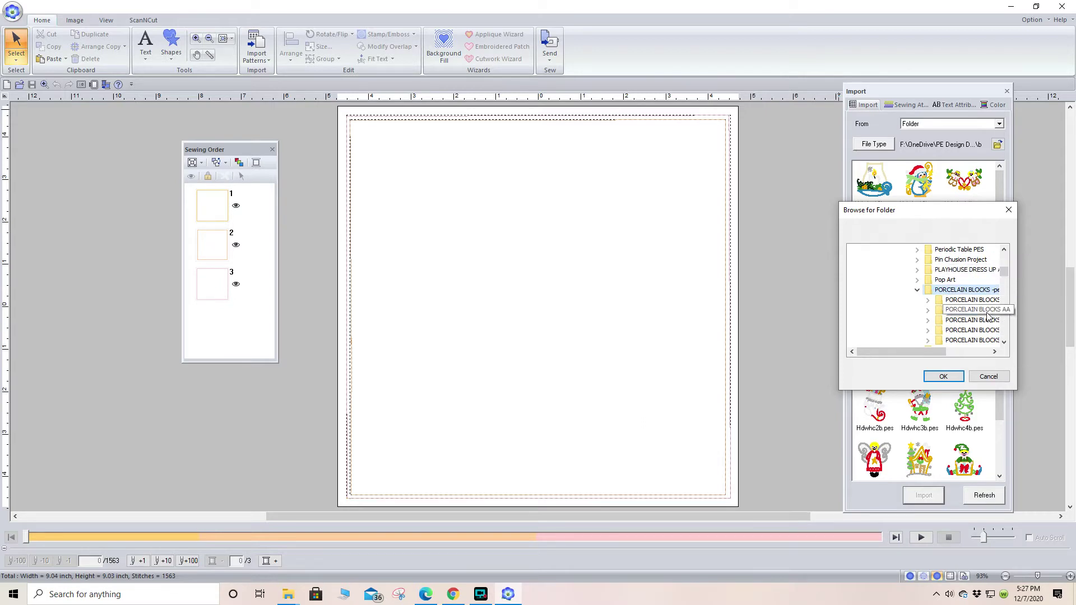
{"action": "left_click", "coordinate": [988, 305]}
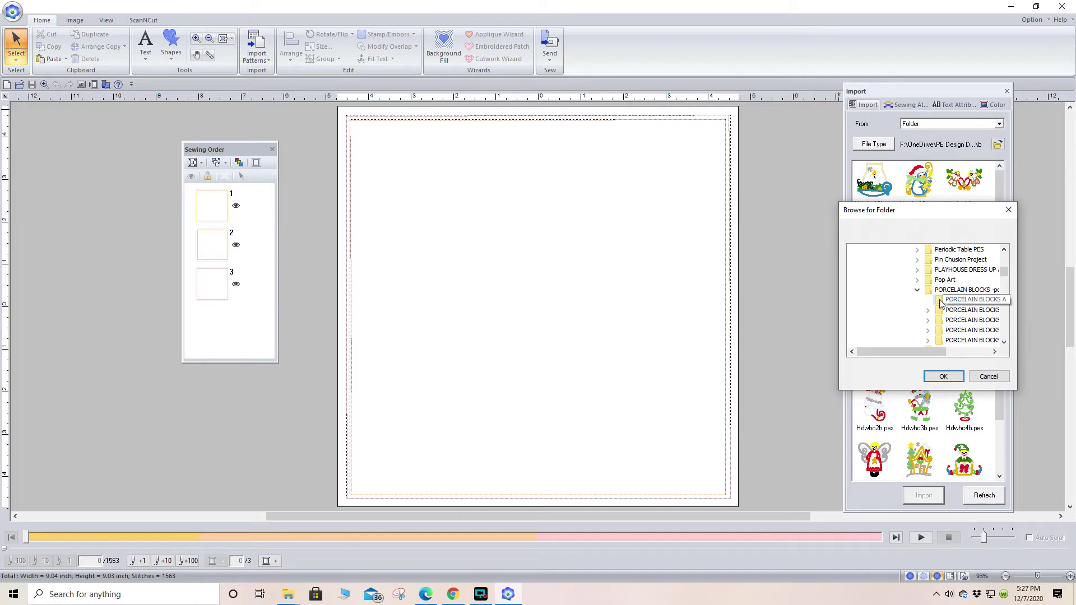
{"action": "left_click", "coordinate": [938, 375]}
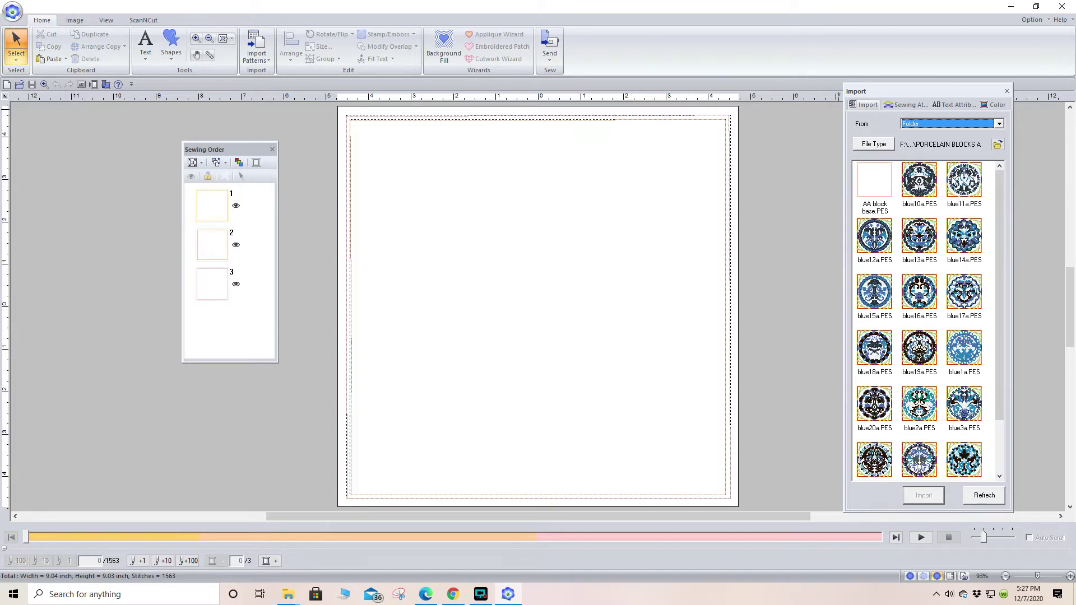
Import the blue11a.PES design onto the page and divide it by color
{"action": "double_click", "coordinate": [961, 183]}
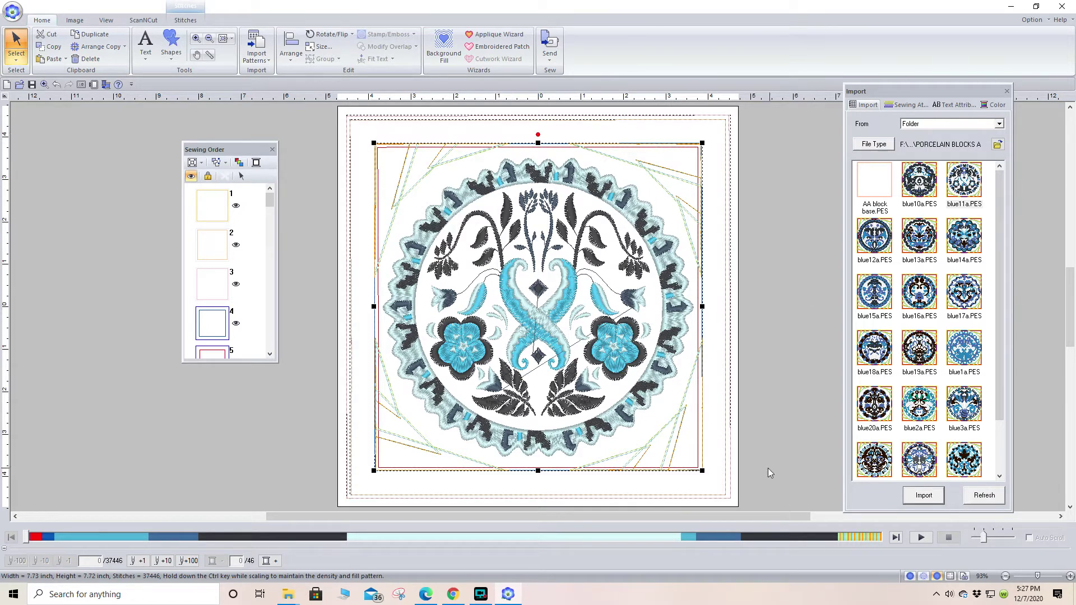
{"action": "left_click", "coordinate": [185, 20]}
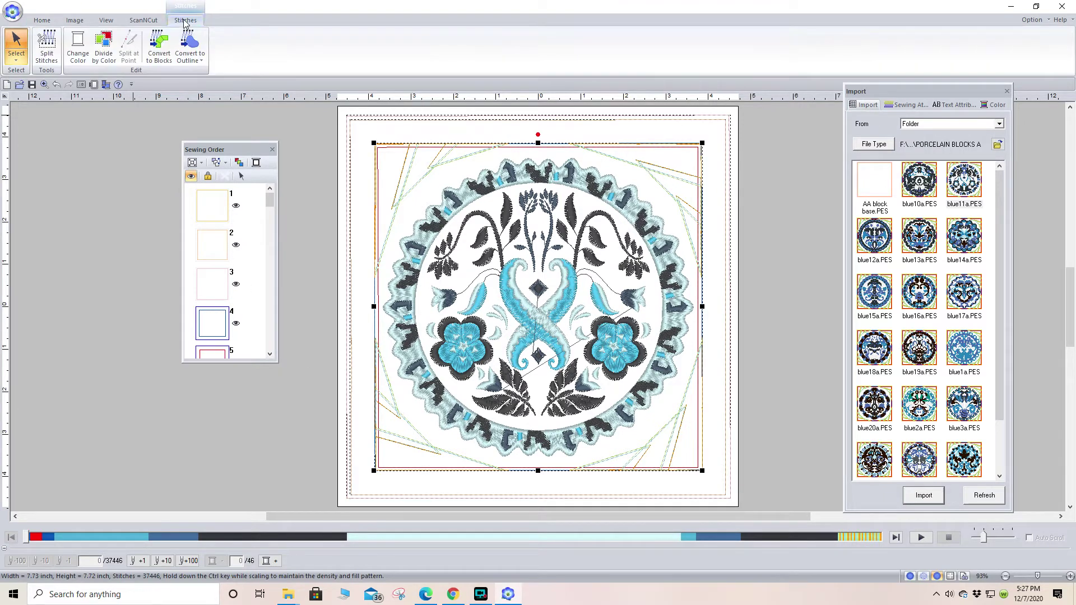
{"action": "left_click", "coordinate": [102, 50]}
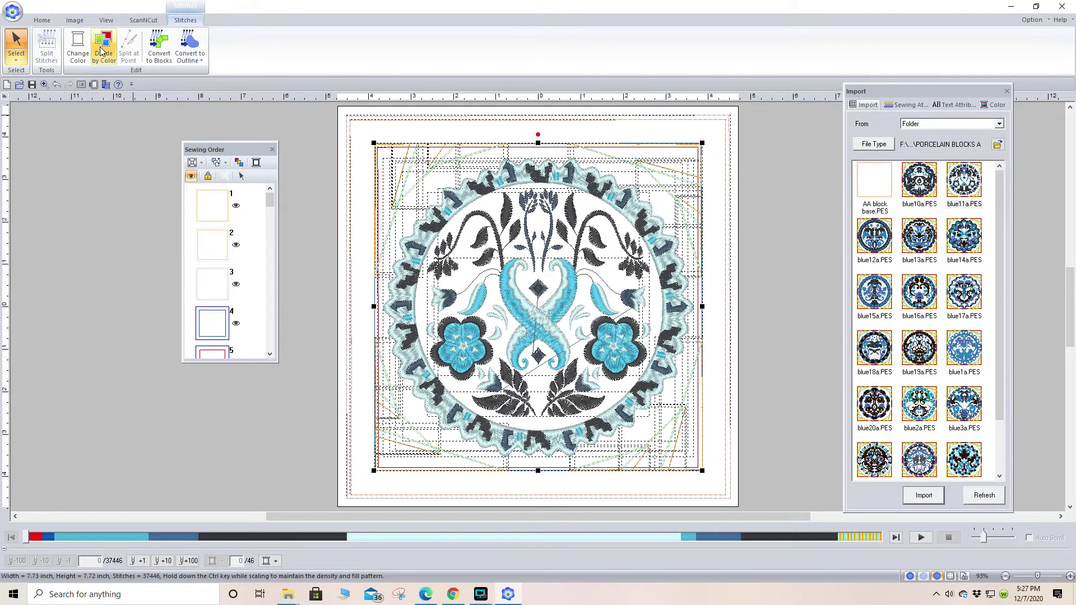
{"action": "left_click", "coordinate": [287, 395]}
Delete the imported design's square frame outlines, entries 4 to 6 in the sewing order
{"action": "scroll", "coordinate": [269, 203], "scroll_direction": "down", "scroll_amount": 2}
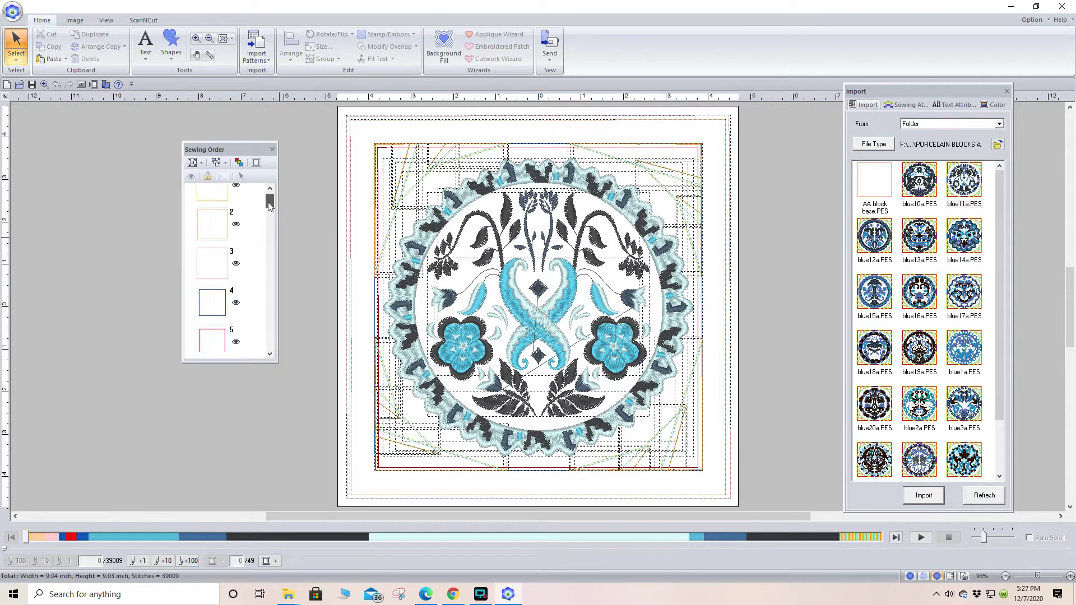
{"action": "left_click_drag", "start_coordinate": [194, 225], "coordinate": [232, 337]}
{"action": "right_click", "coordinate": [219, 255]}
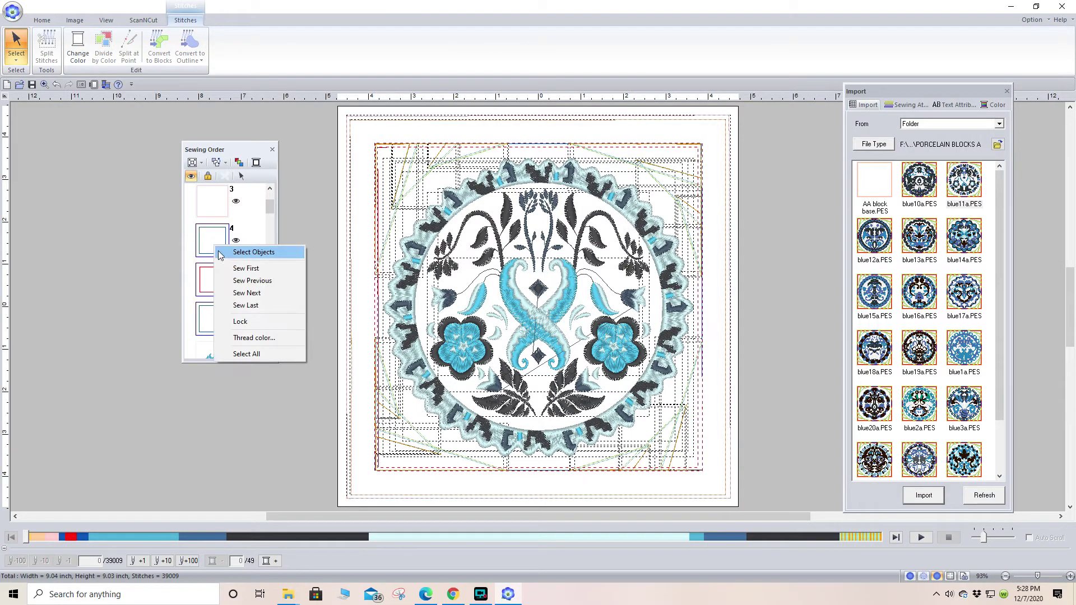
{"action": "left_click", "coordinate": [227, 253]}
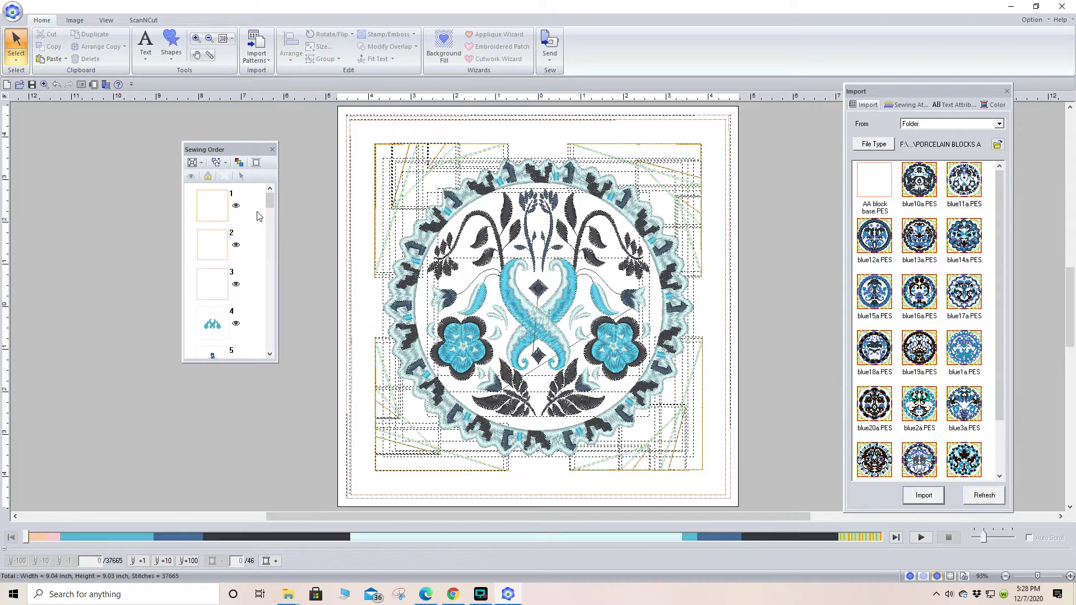
Delete all corner quilting stitches around the medallion, from entry 11 through the end of the sewing order
{"action": "left_click_drag", "start_coordinate": [268, 202], "coordinate": [269, 234]}
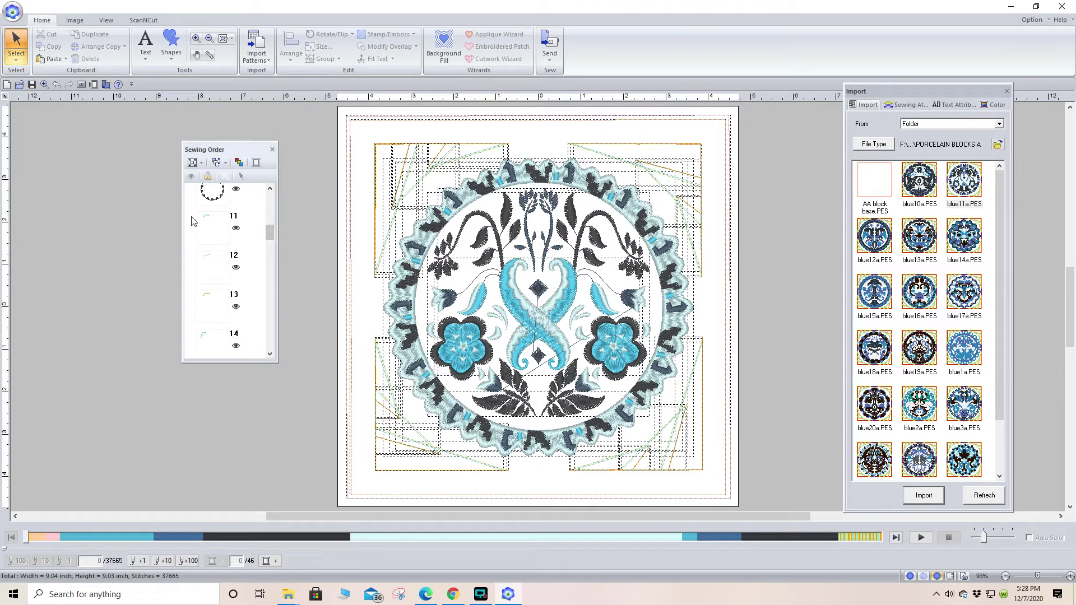
{"action": "left_click_drag", "start_coordinate": [191, 218], "coordinate": [231, 370]}
{"action": "right_click", "coordinate": [219, 258]}
{"action": "left_click", "coordinate": [245, 266]}
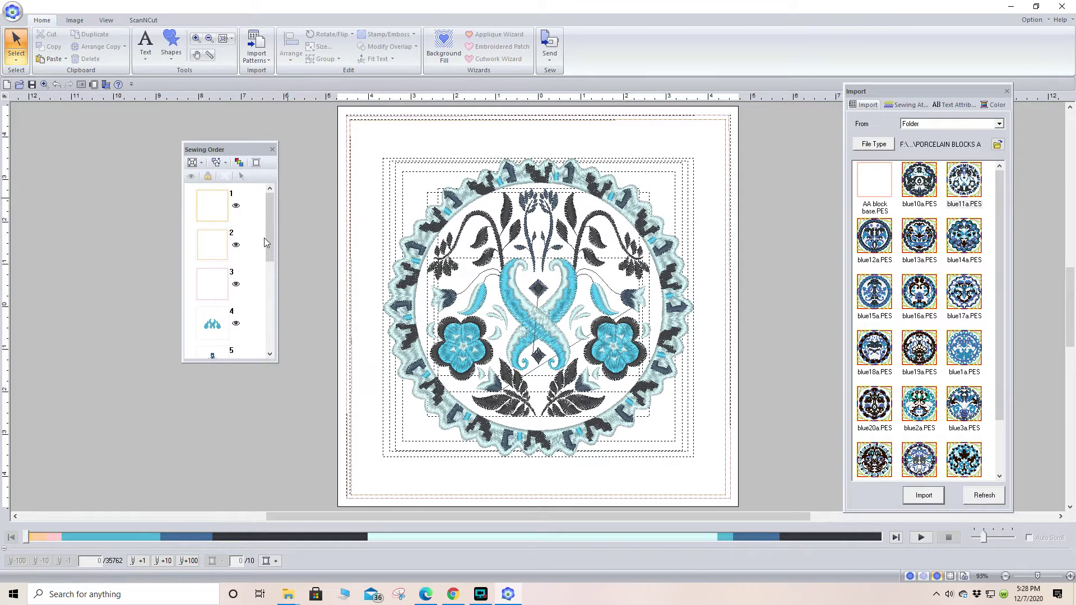
Group the medallion's color objects, entries 4 to 10 in the sewing order, and deselect them
{"action": "left_click_drag", "start_coordinate": [193, 310], "coordinate": [237, 358]}
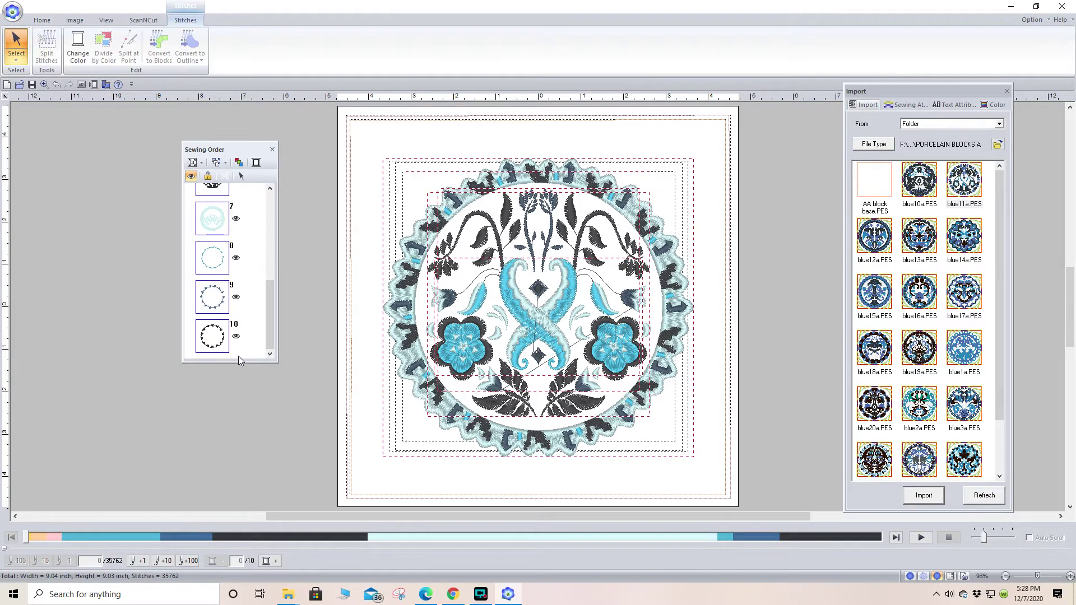
{"action": "right_click", "coordinate": [230, 310]}
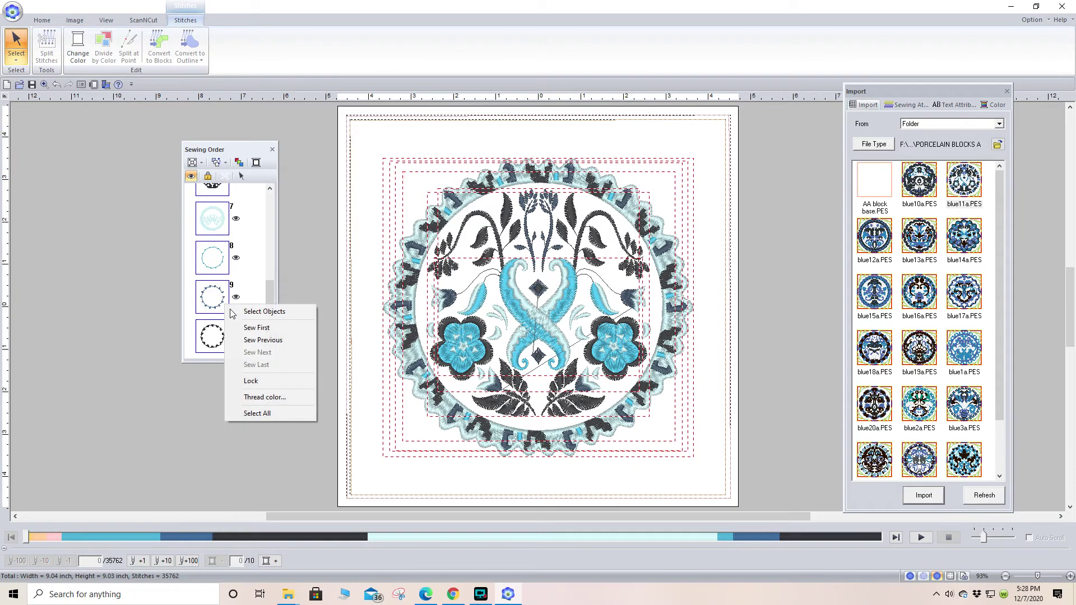
{"action": "left_click", "coordinate": [263, 312]}
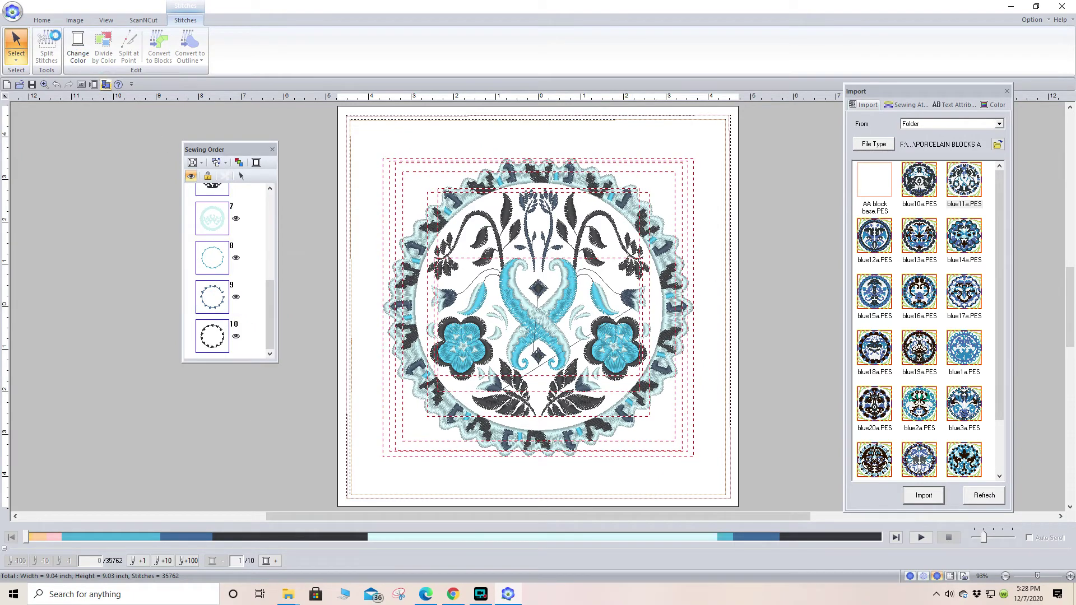
{"action": "left_click", "coordinate": [44, 22]}
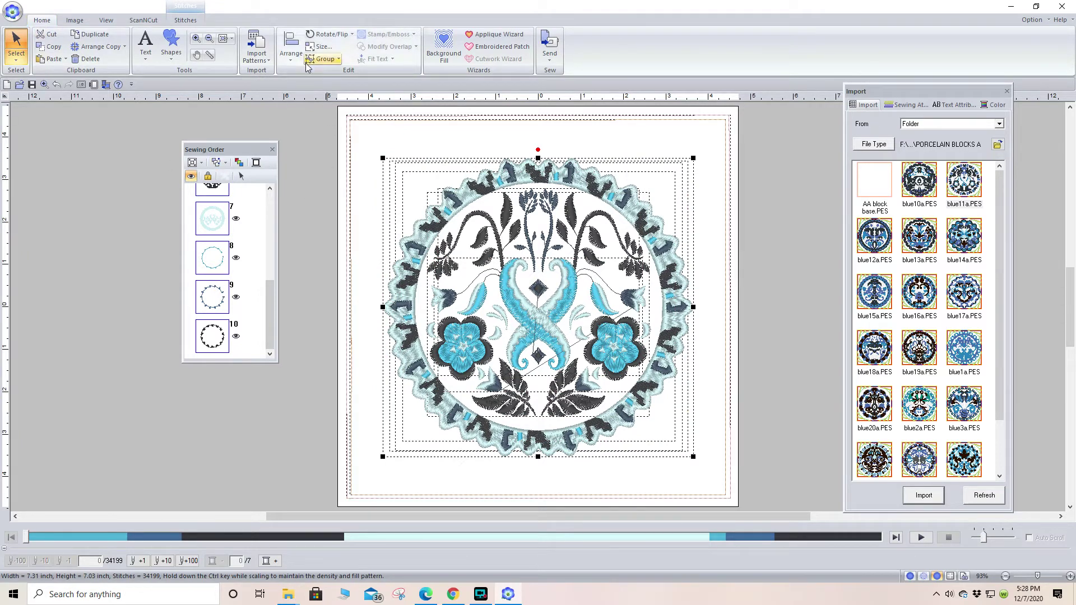
{"action": "left_click", "coordinate": [339, 60]}
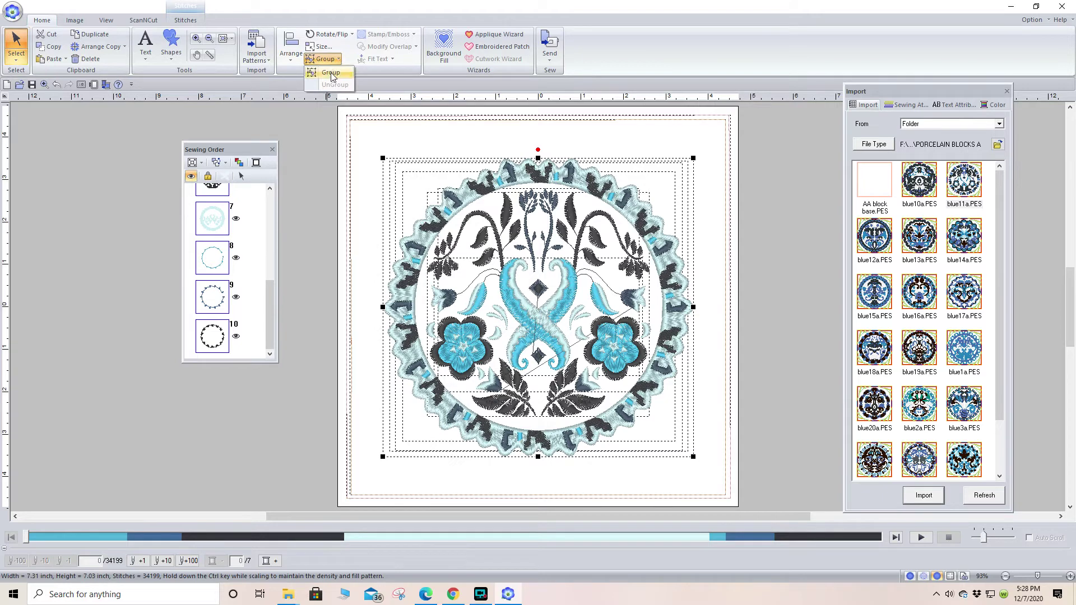
{"action": "left_click", "coordinate": [331, 73]}
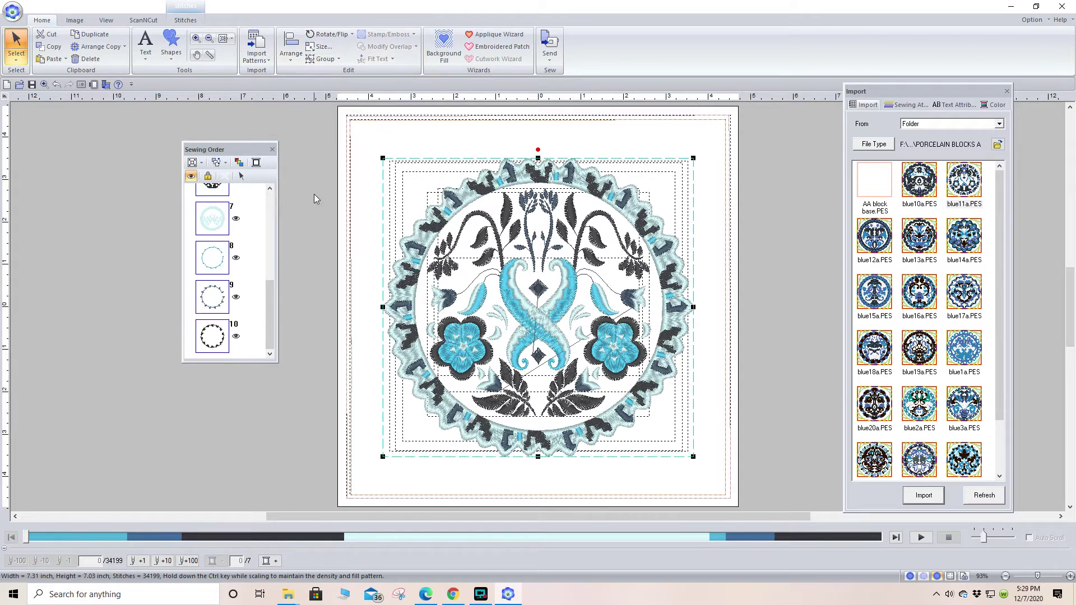
{"action": "left_click_drag", "start_coordinate": [271, 324], "coordinate": [275, 234]}
{"action": "left_click", "coordinate": [297, 243]}
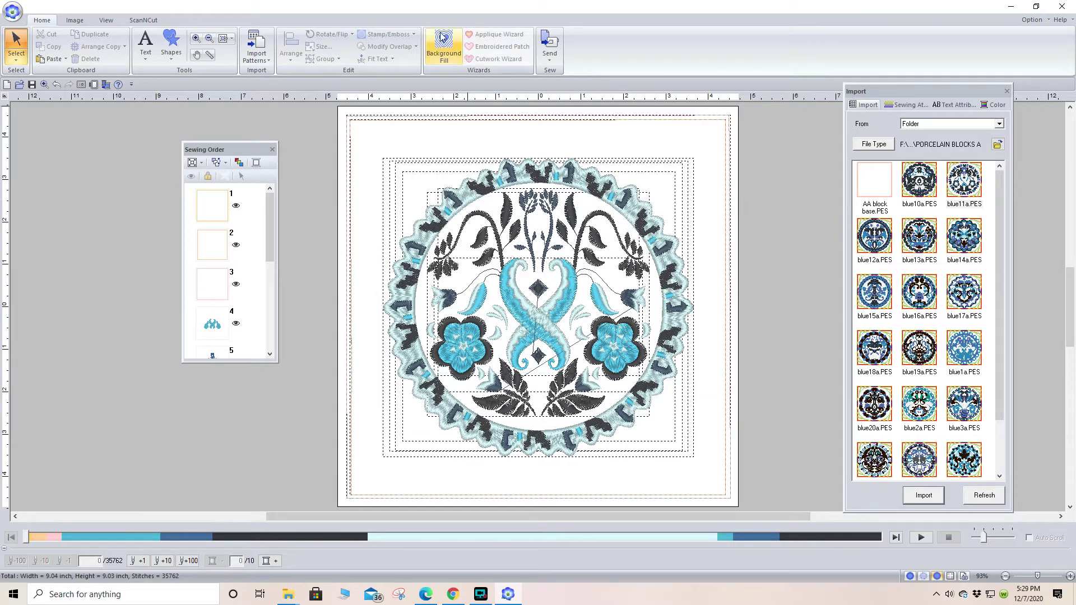
Add a stippling background fill between the medallion and the inner frame, with 0.20 inch stippling spacing
{"action": "left_click", "coordinate": [447, 47]}
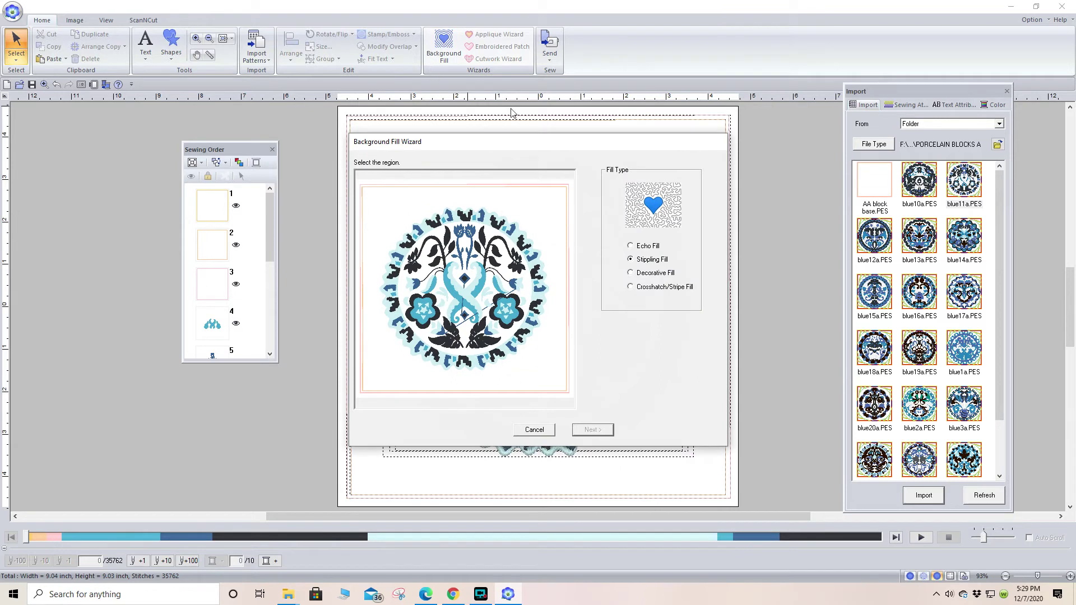
{"action": "left_click", "coordinate": [542, 212]}
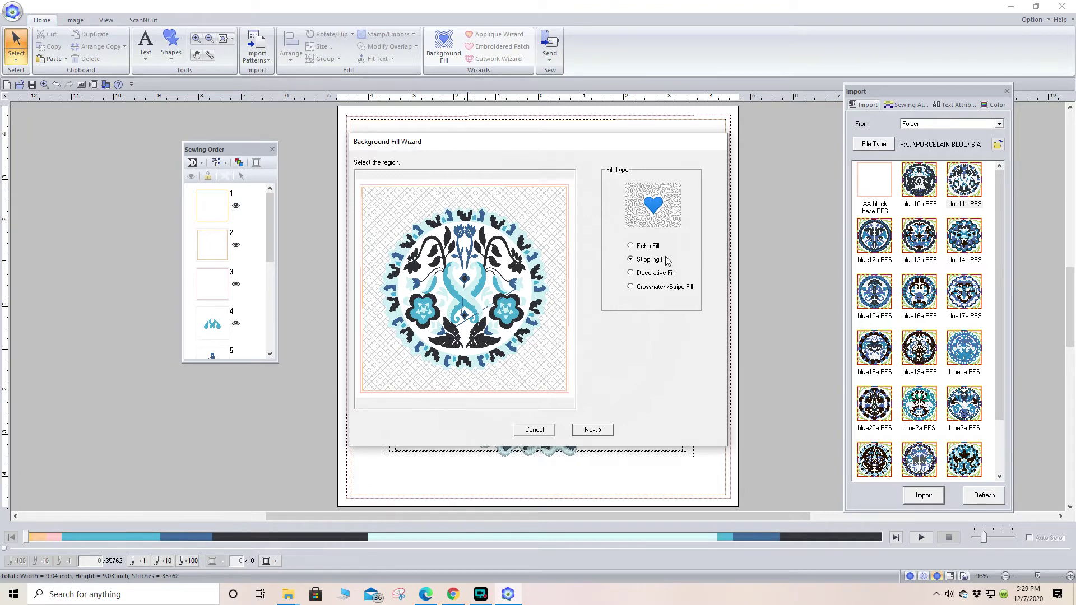
{"action": "left_click", "coordinate": [591, 432]}
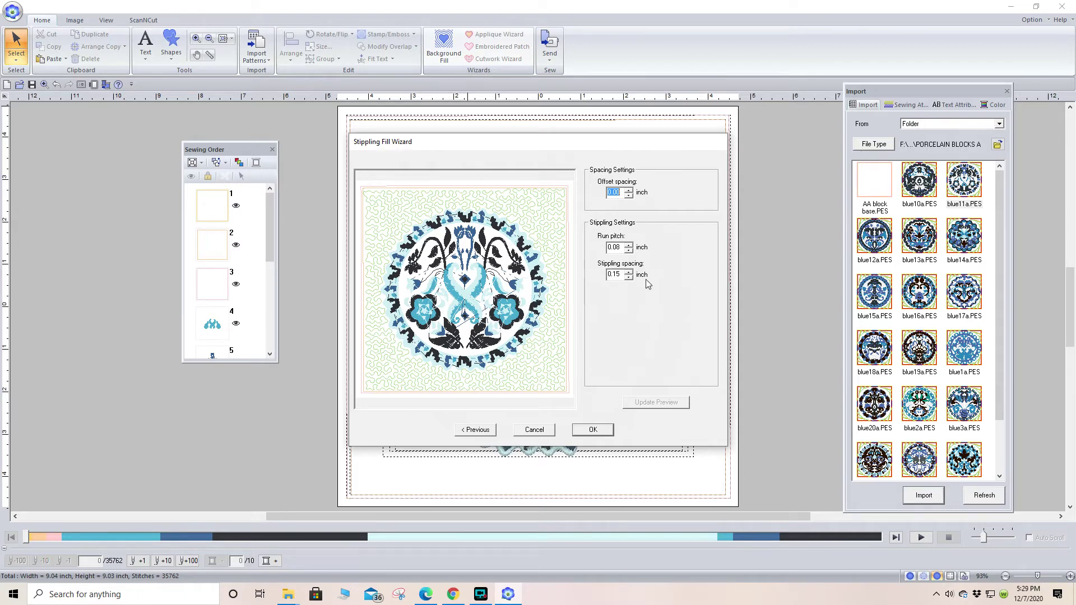
{"action": "left_click", "coordinate": [628, 272]}
{"action": "left_click", "coordinate": [635, 403]}
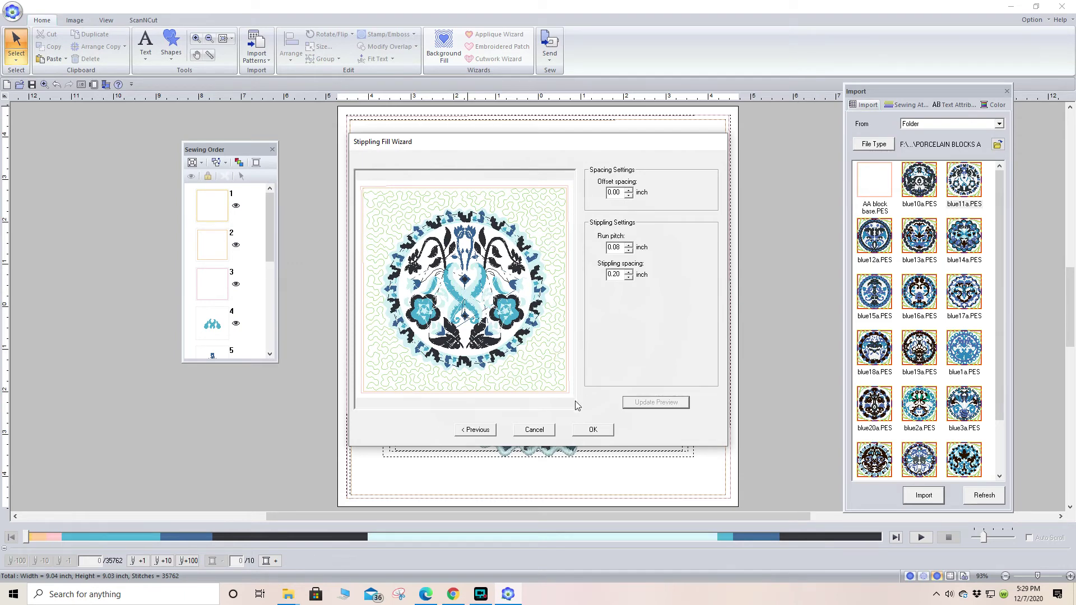
{"action": "left_click", "coordinate": [588, 431]}
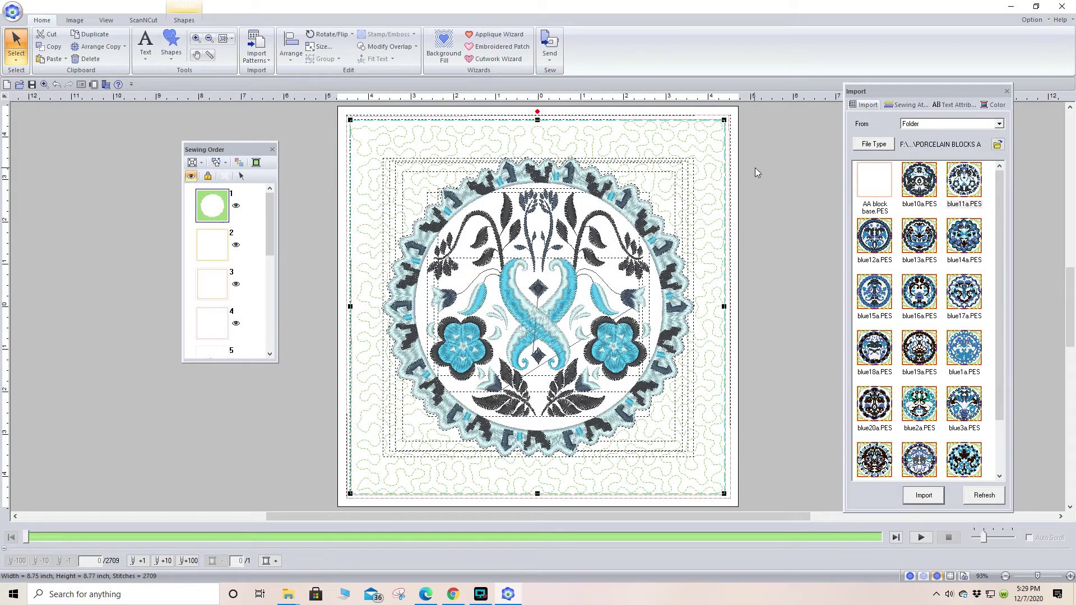
{"action": "left_click", "coordinate": [758, 166]}
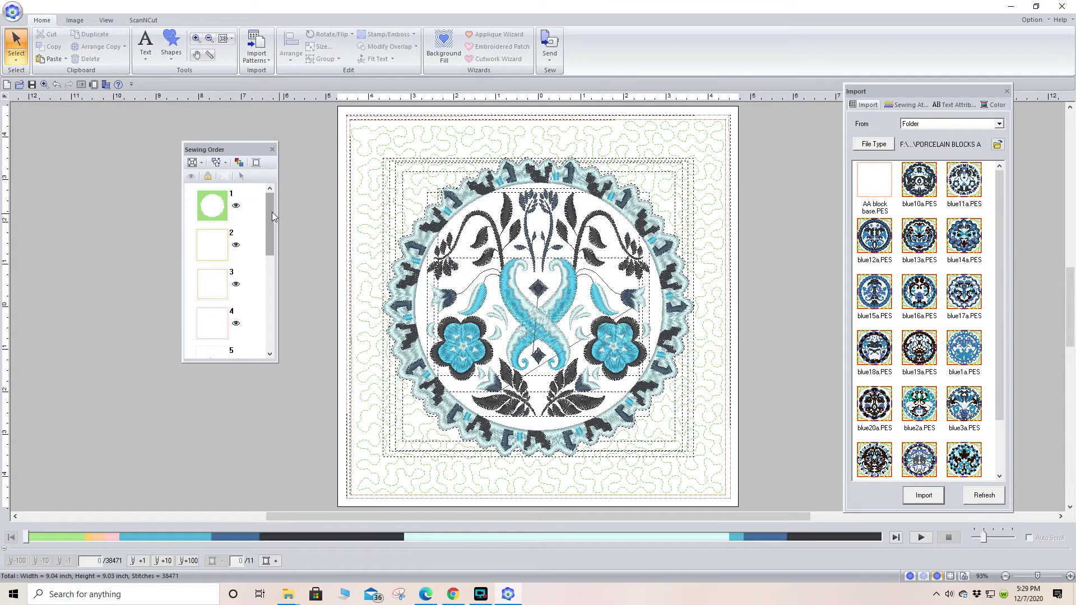
Move the background fill to position 4 in the sewing order, after the three frame outlines
{"action": "left_click", "coordinate": [210, 200]}
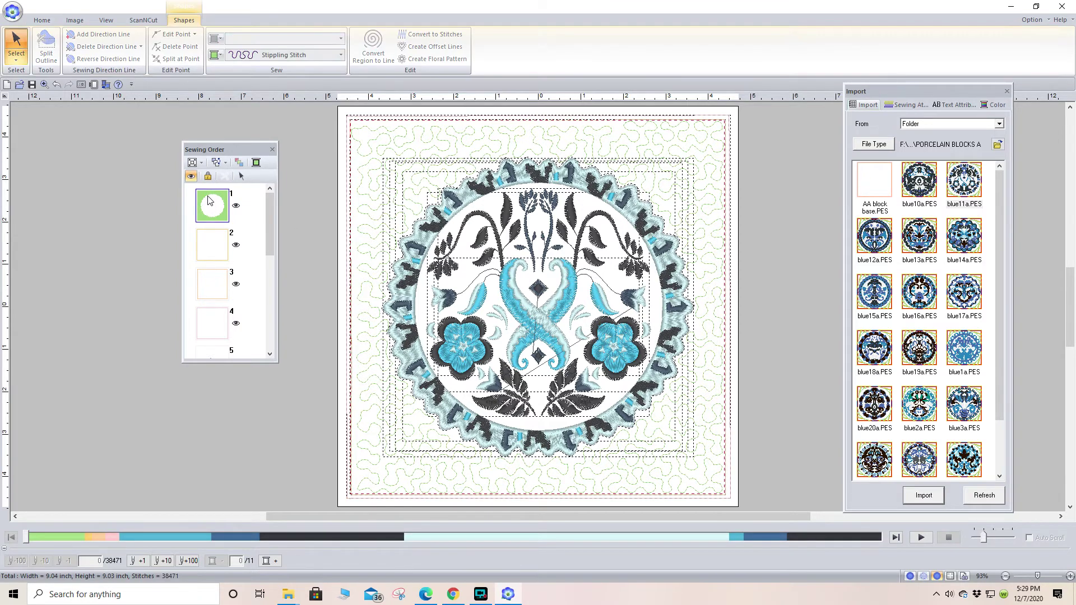
{"action": "left_click_drag", "start_coordinate": [208, 205], "coordinate": [209, 355]}
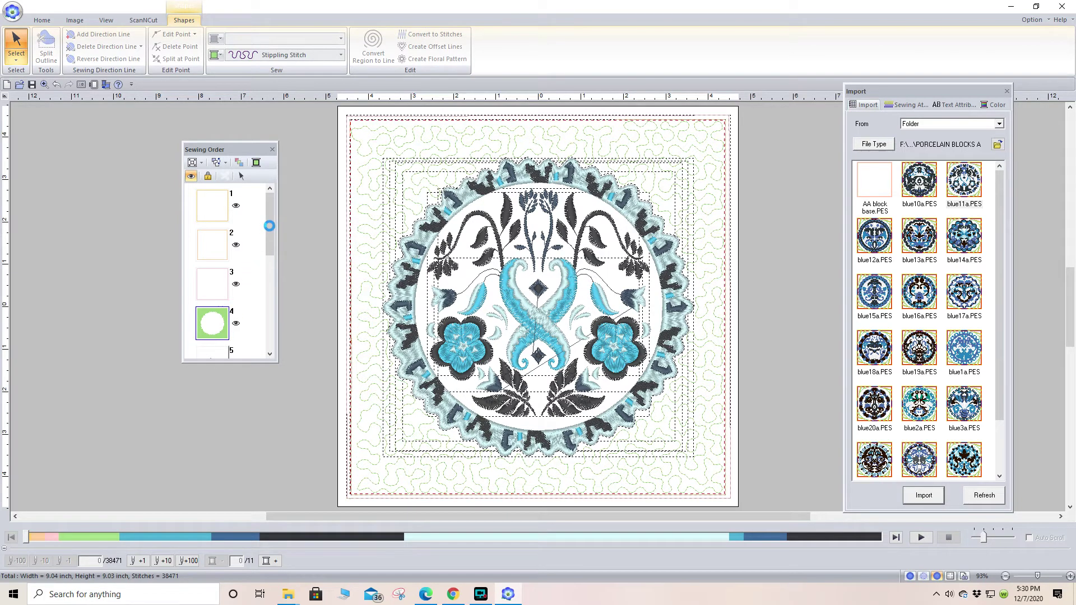
{"action": "left_click_drag", "start_coordinate": [267, 225], "coordinate": [266, 268]}
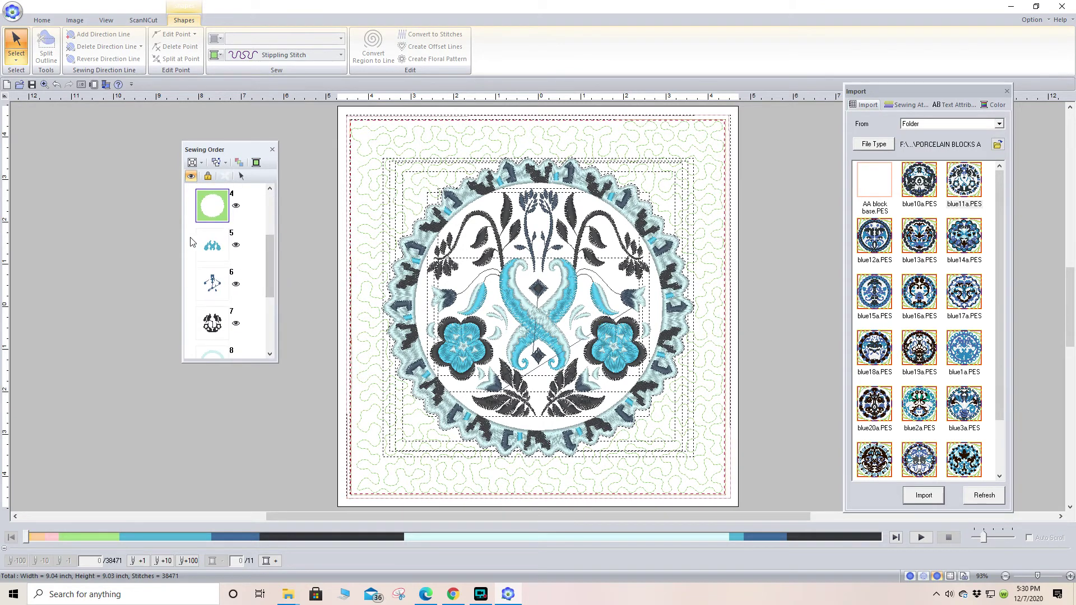
{"action": "left_click", "coordinate": [190, 308]}
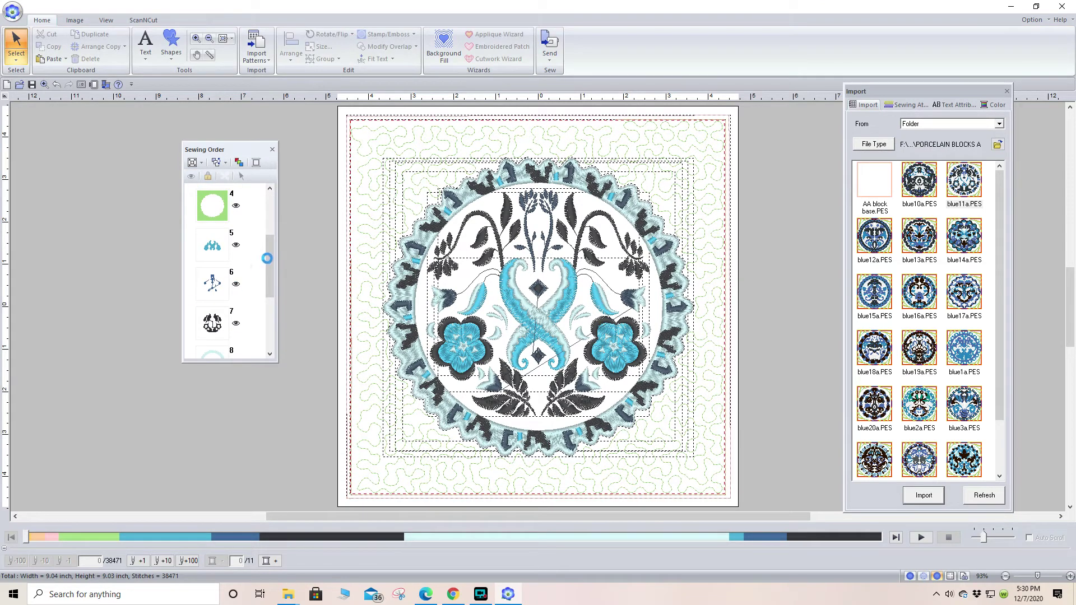
Change the background region's stitch type to Decorative Fill Stitch
{"action": "left_click", "coordinate": [215, 212]}
{"action": "right_click", "coordinate": [217, 211]}
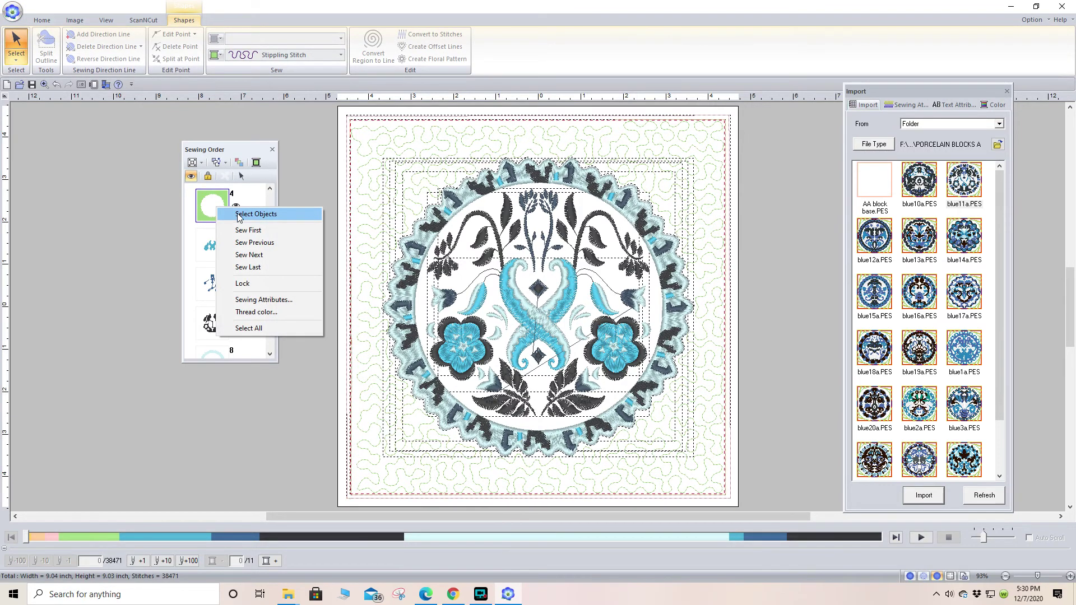
{"action": "left_click", "coordinate": [239, 217]}
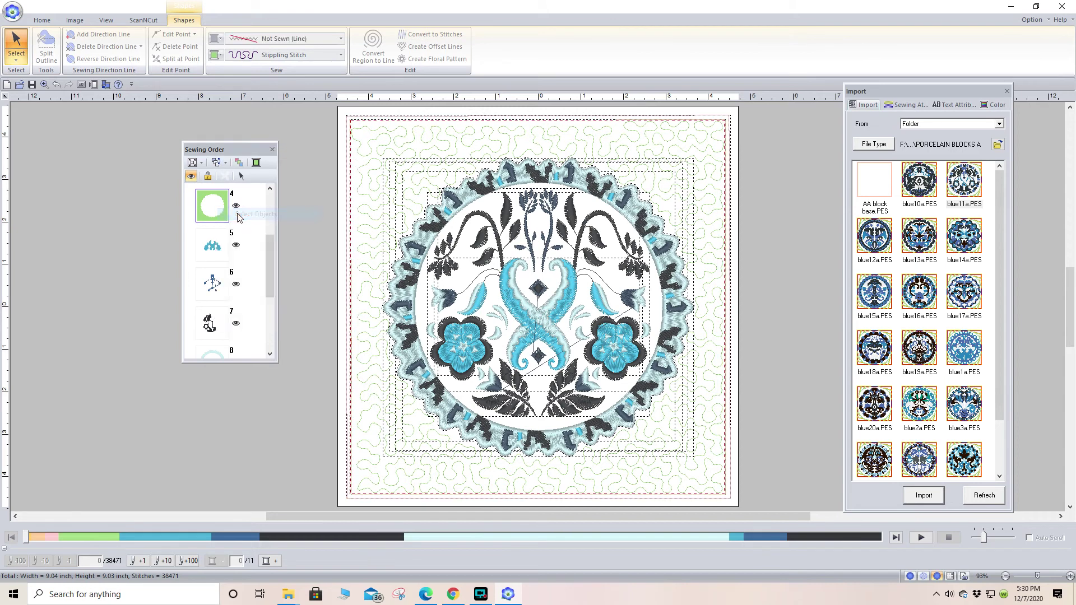
{"action": "left_click", "coordinate": [341, 56]}
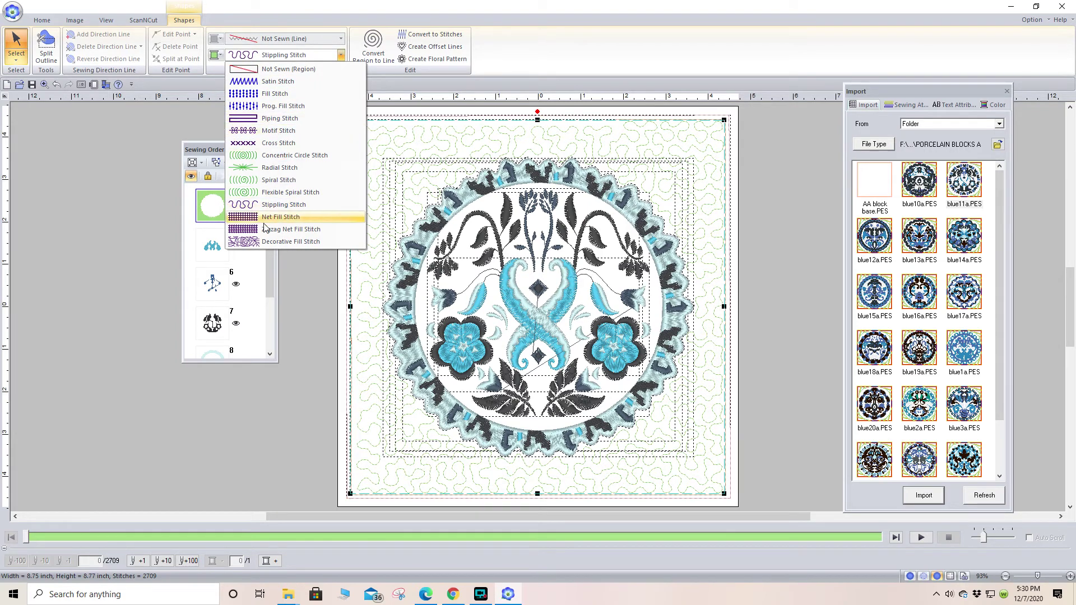
{"action": "left_click", "coordinate": [252, 243]}
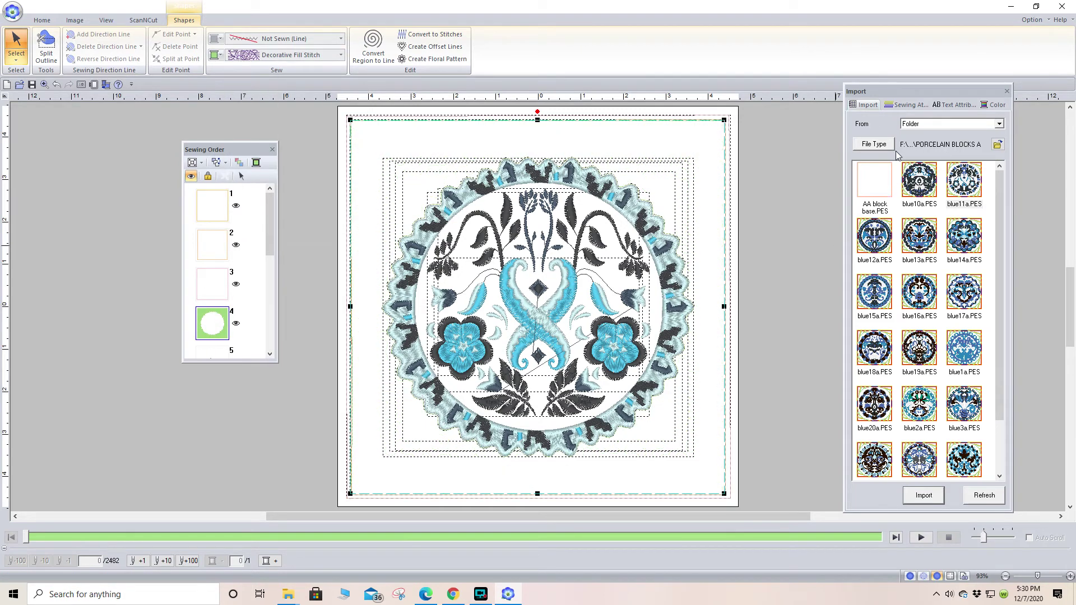
Apply the df_pat019 pattern to the background region's decorative fill
{"action": "left_click", "coordinate": [911, 106]}
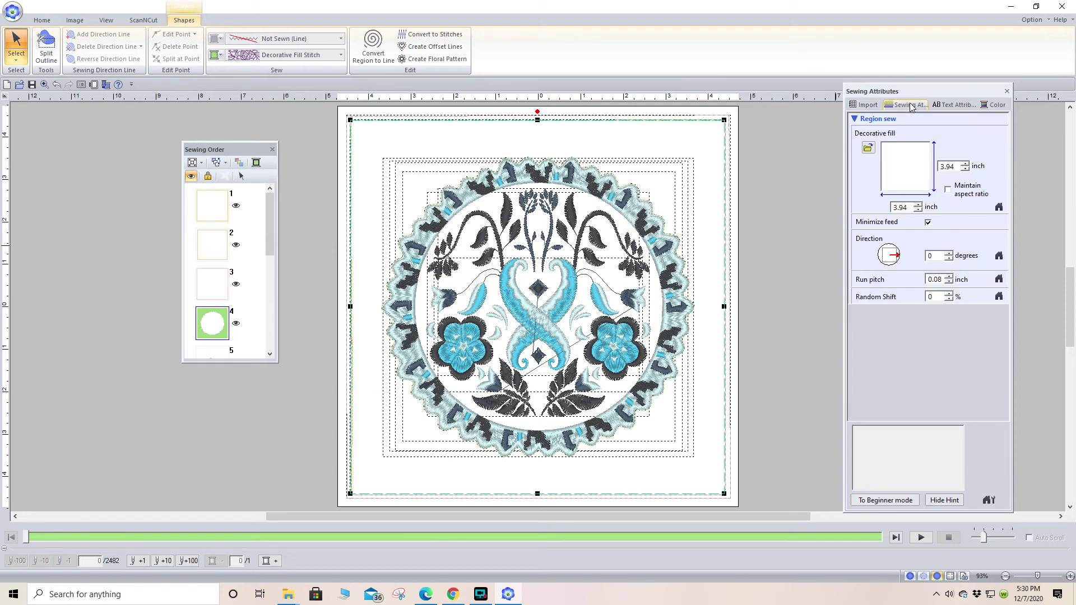
{"action": "left_click", "coordinate": [868, 150]}
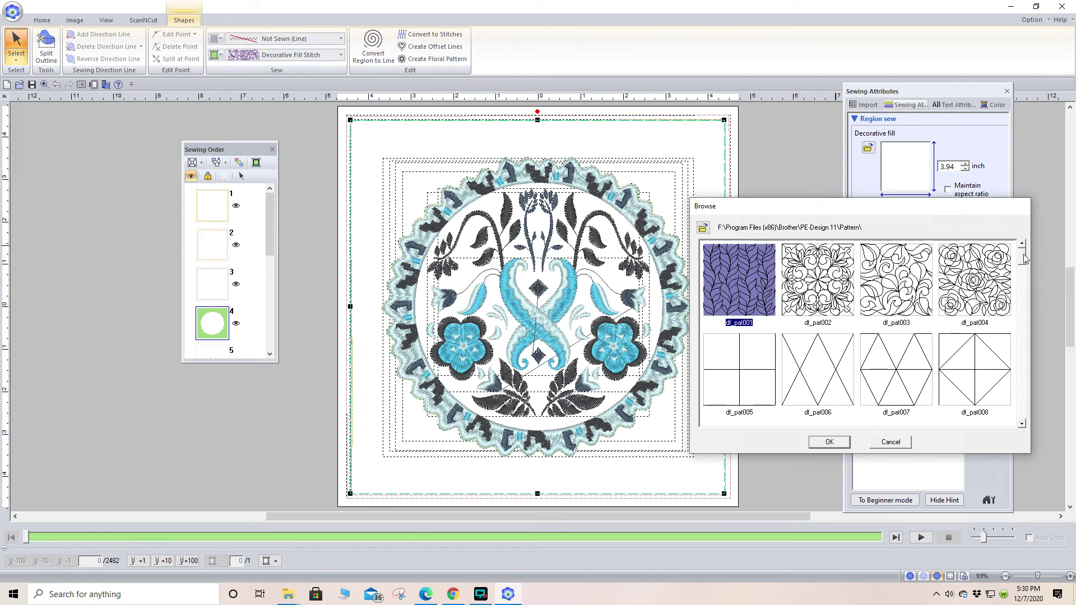
{"action": "scroll", "coordinate": [1025, 261], "scroll_direction": "down", "scroll_amount": 1}
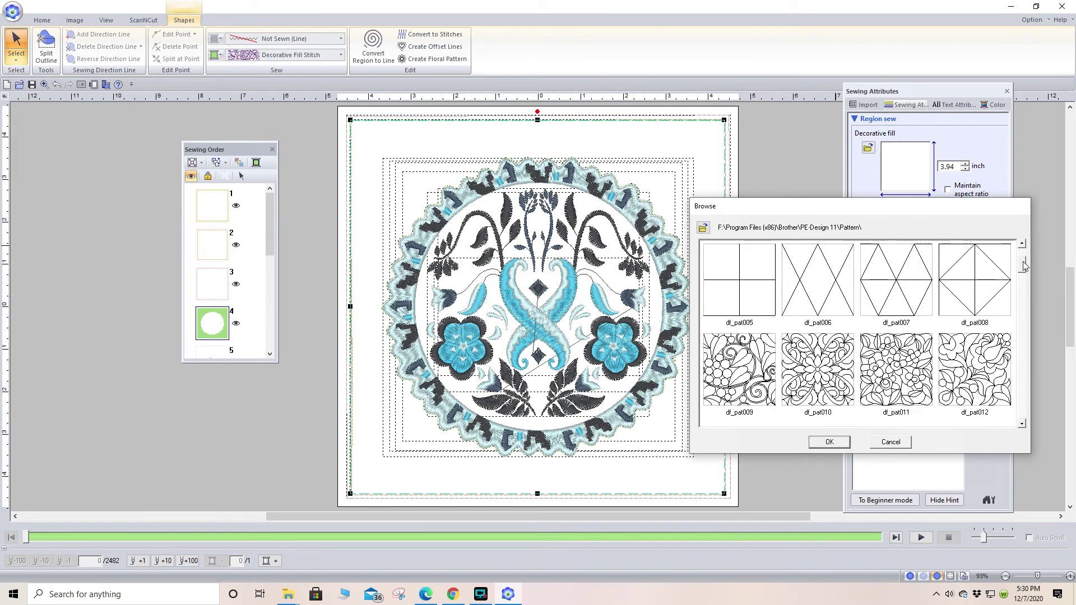
{"action": "left_click", "coordinate": [1022, 424]}
{"action": "left_click", "coordinate": [1022, 424]}
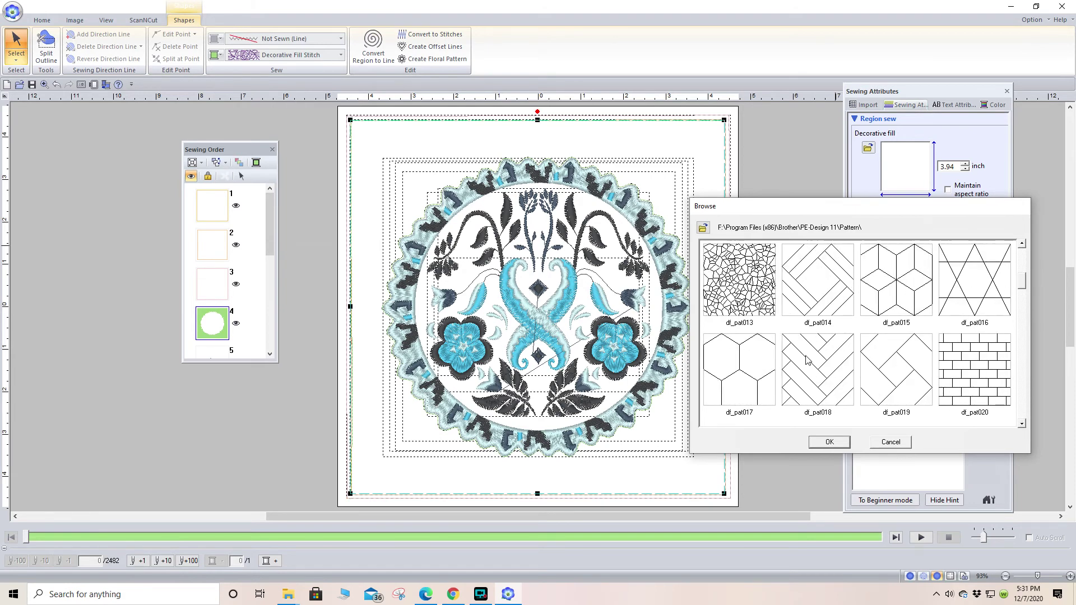
{"action": "left_click", "coordinate": [894, 356]}
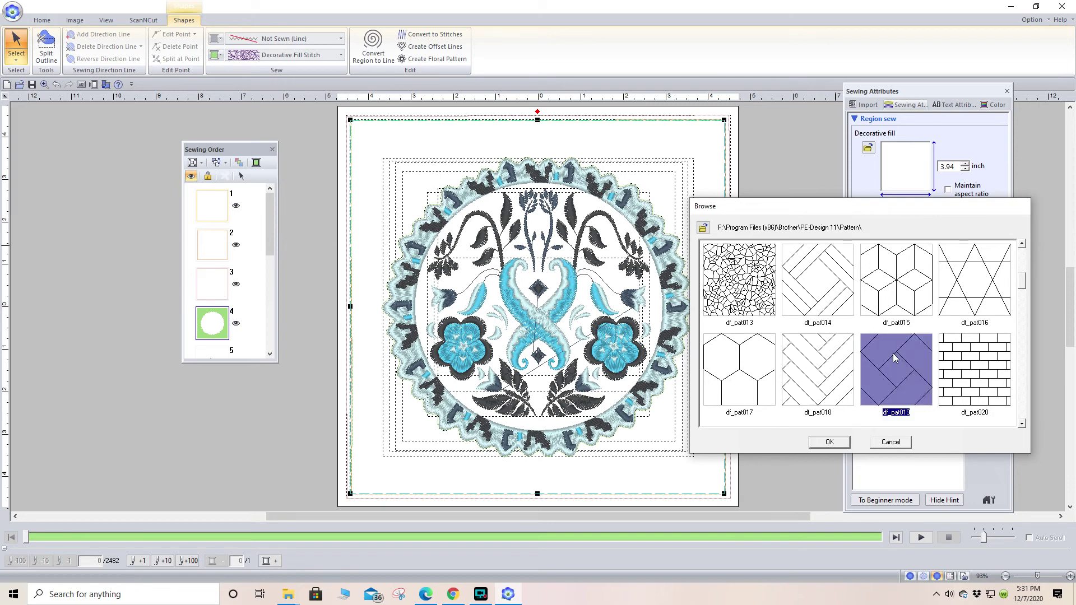
{"action": "double_click", "coordinate": [893, 353]}
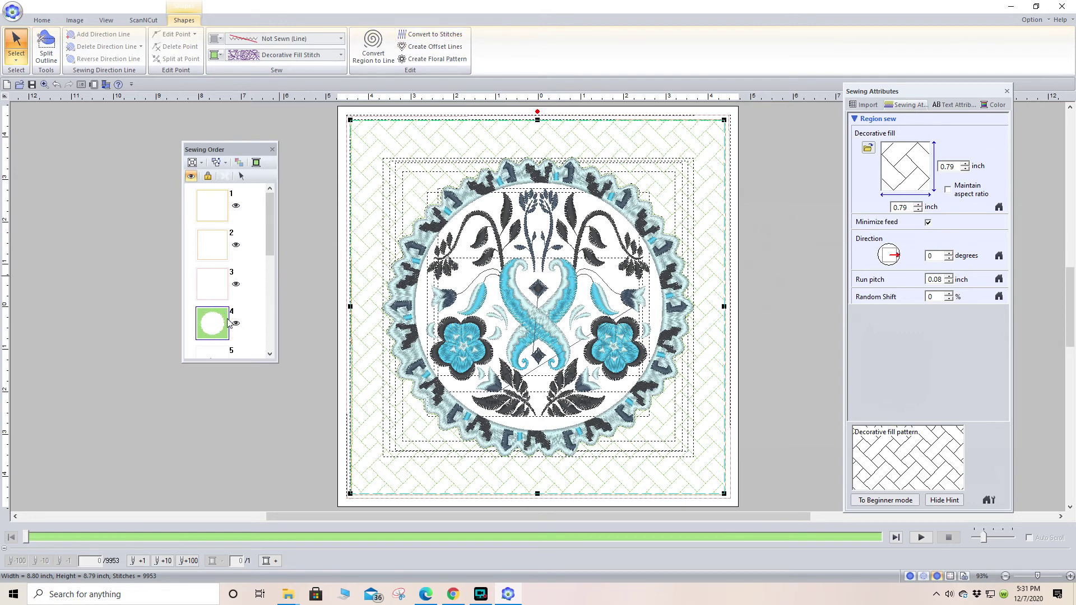
Change the background region to Net Fill Stitch with 0.19 inch spacing and the triangular net pattern
{"action": "left_click", "coordinate": [341, 55]}
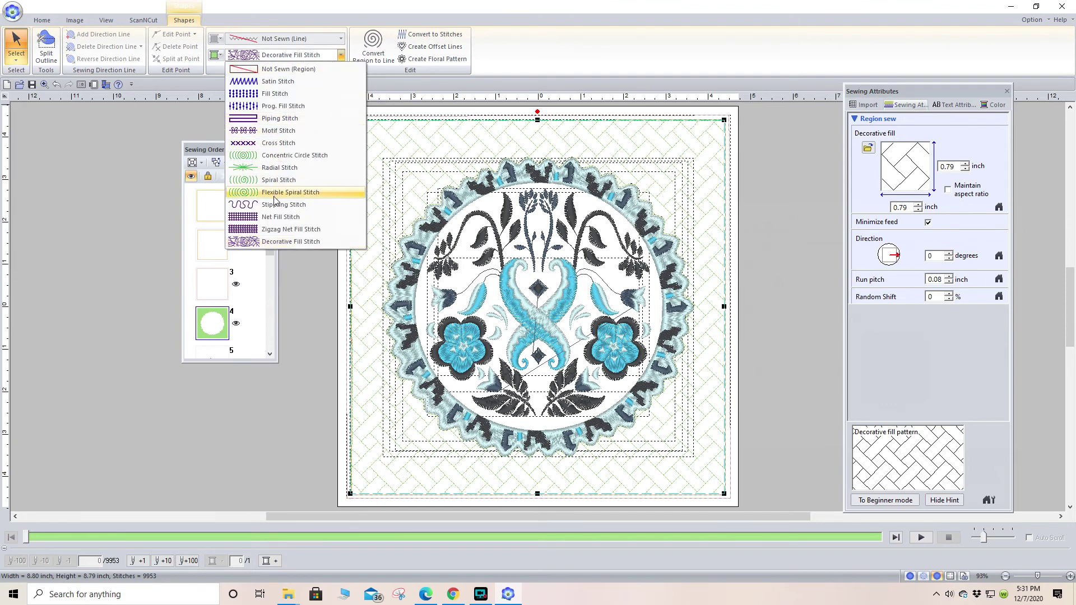
{"action": "left_click", "coordinate": [279, 218]}
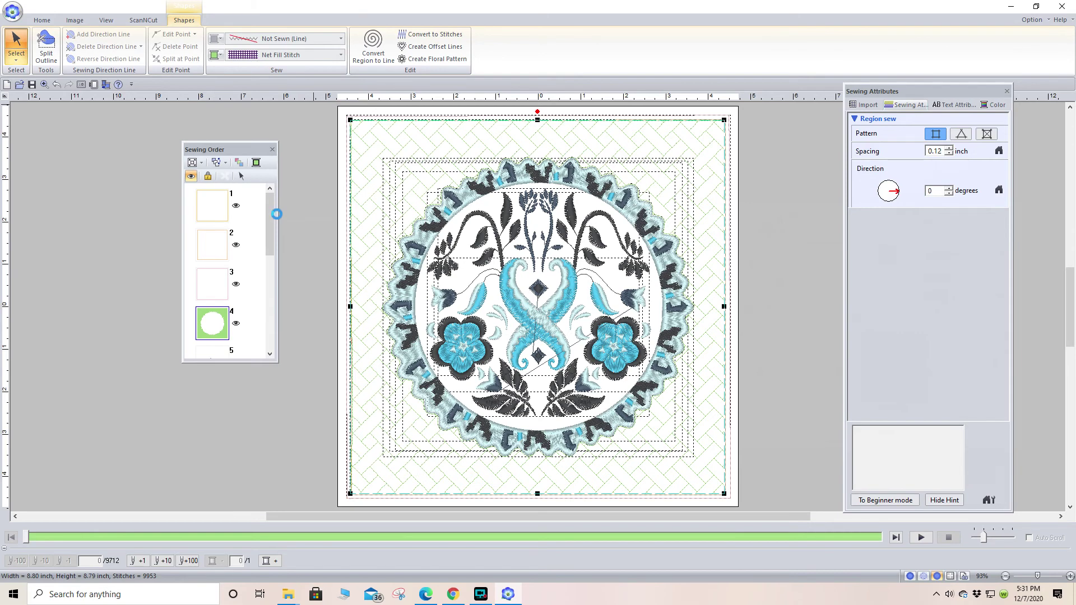
{"action": "mouse_move", "coordinate": [959, 154]}
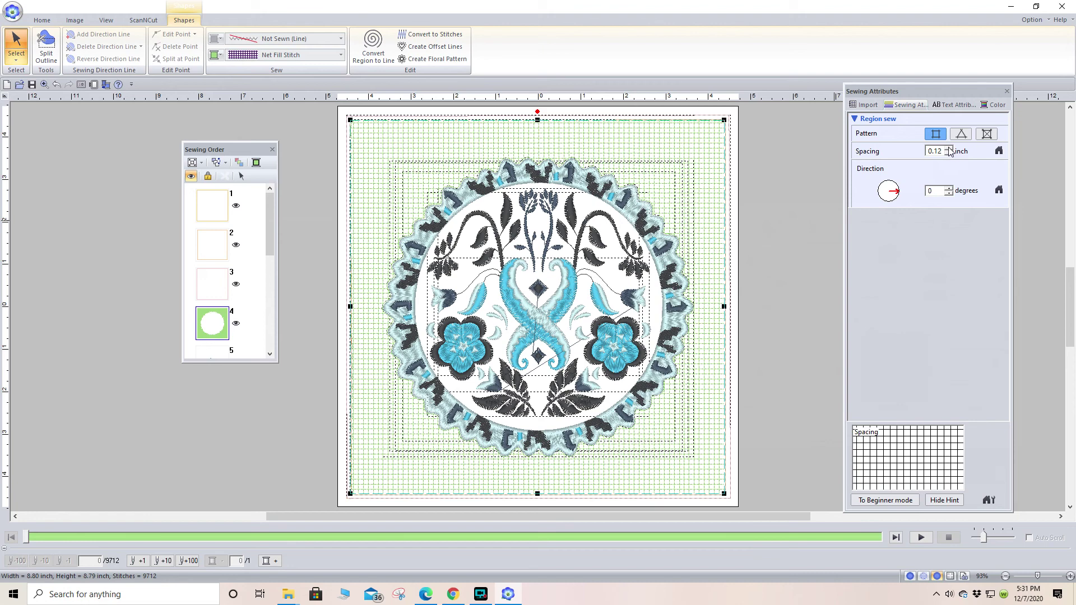
{"action": "left_click", "coordinate": [948, 149]}
{"action": "left_click", "coordinate": [948, 149]}
{"action": "left_click", "coordinate": [948, 149]}
{"action": "left_click", "coordinate": [948, 149]}
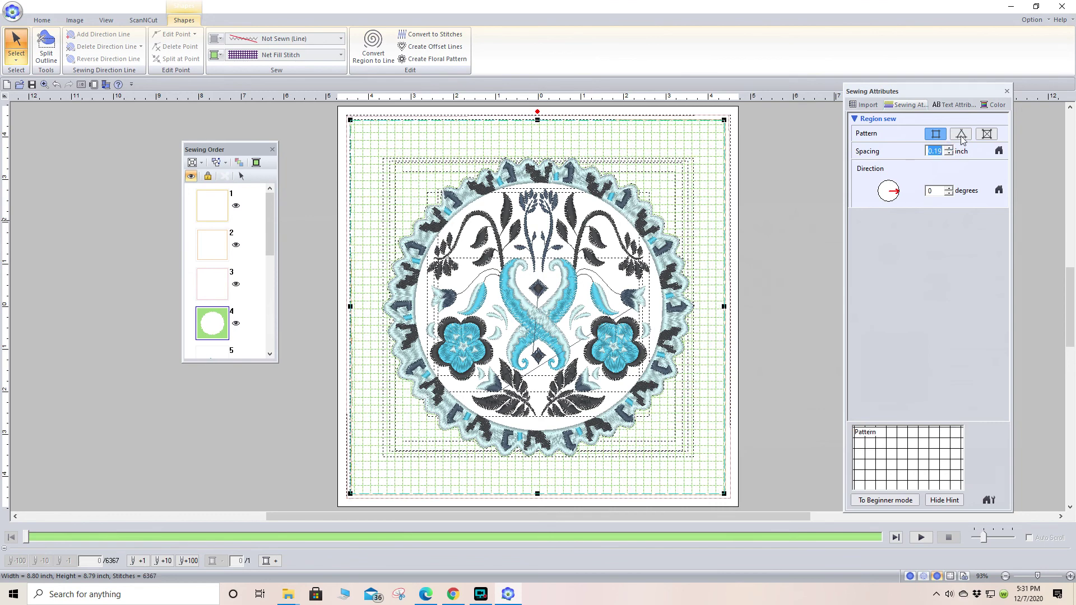
{"action": "left_click", "coordinate": [962, 135]}
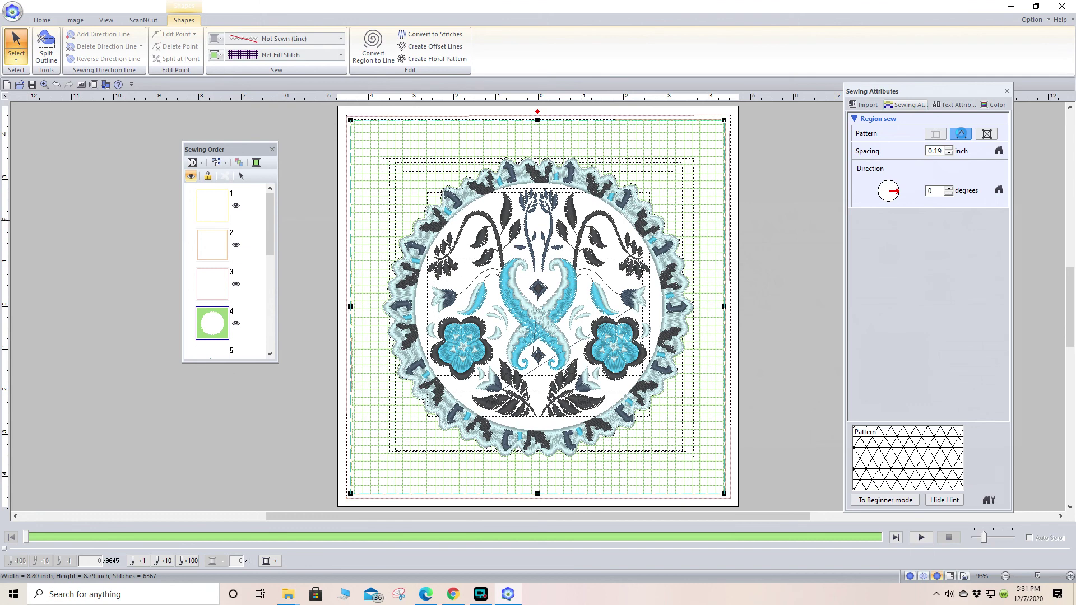